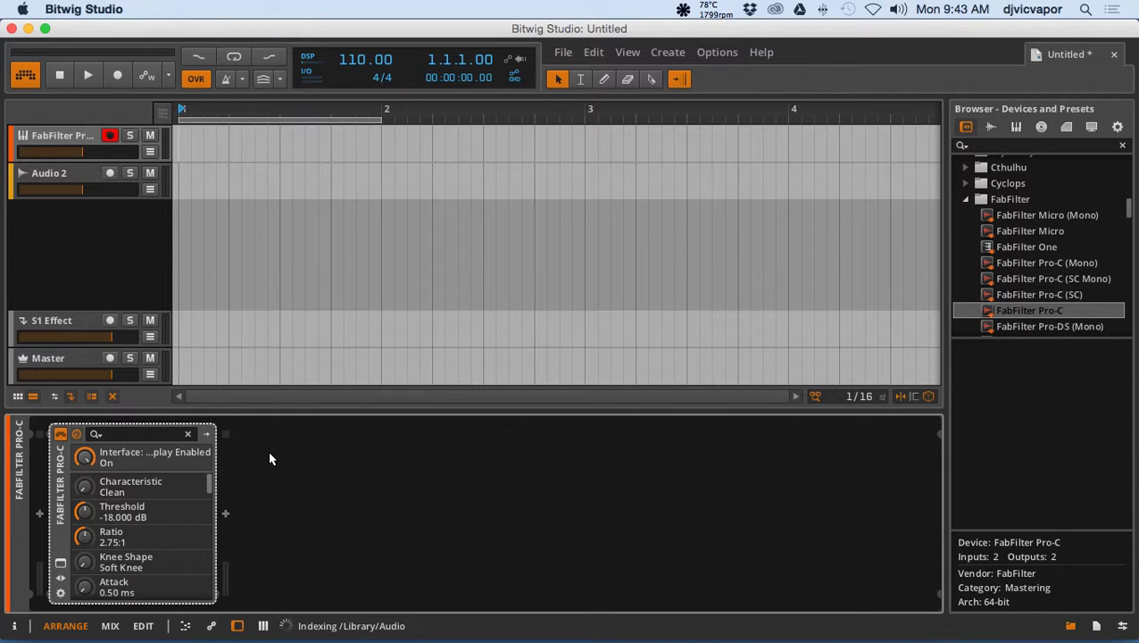
# Add the Reverb device from Bitwig's Audio FX folder to the device chain after FabFilter Pro-C.
pyautogui.click(965, 200)
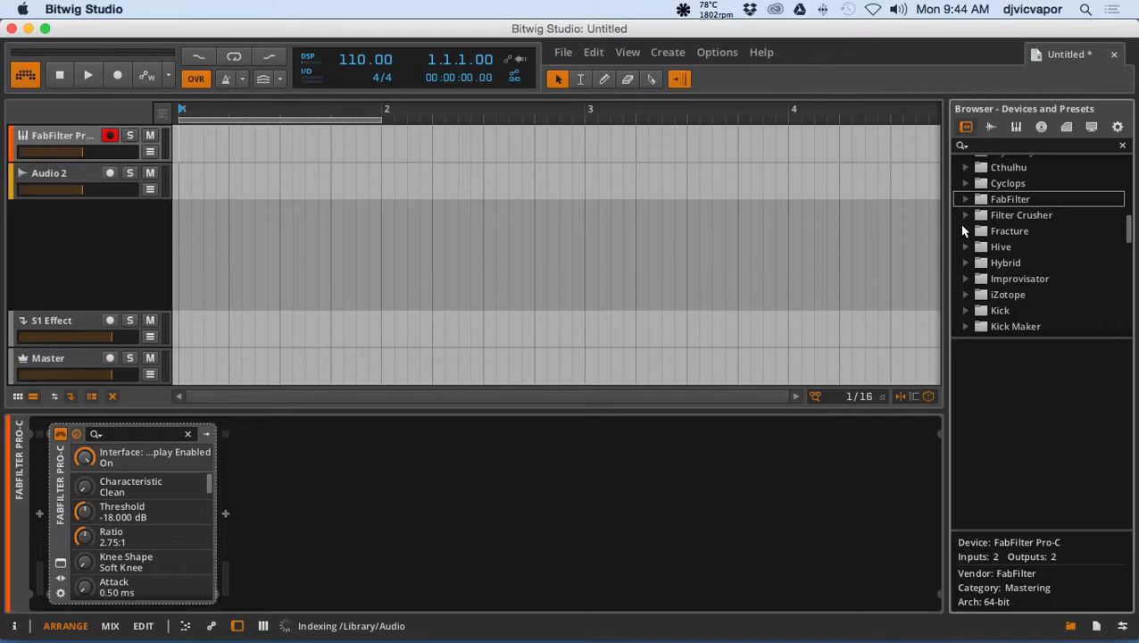
pyautogui.scroll(5, 962, 230)
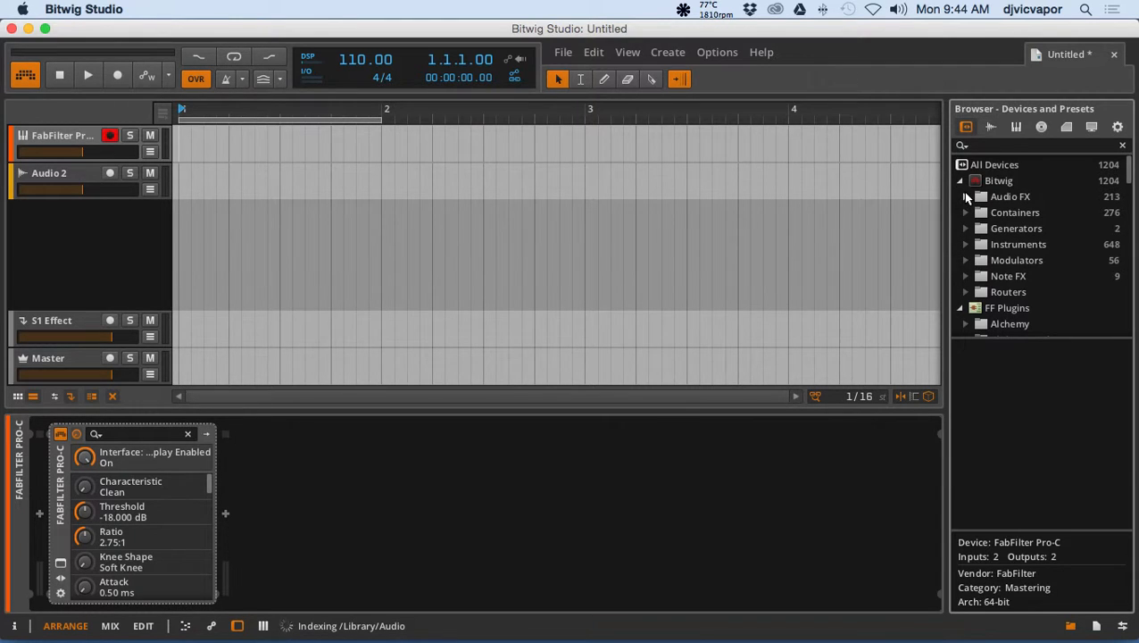
pyautogui.click(965, 196)
pyautogui.scroll(-5, 965, 259)
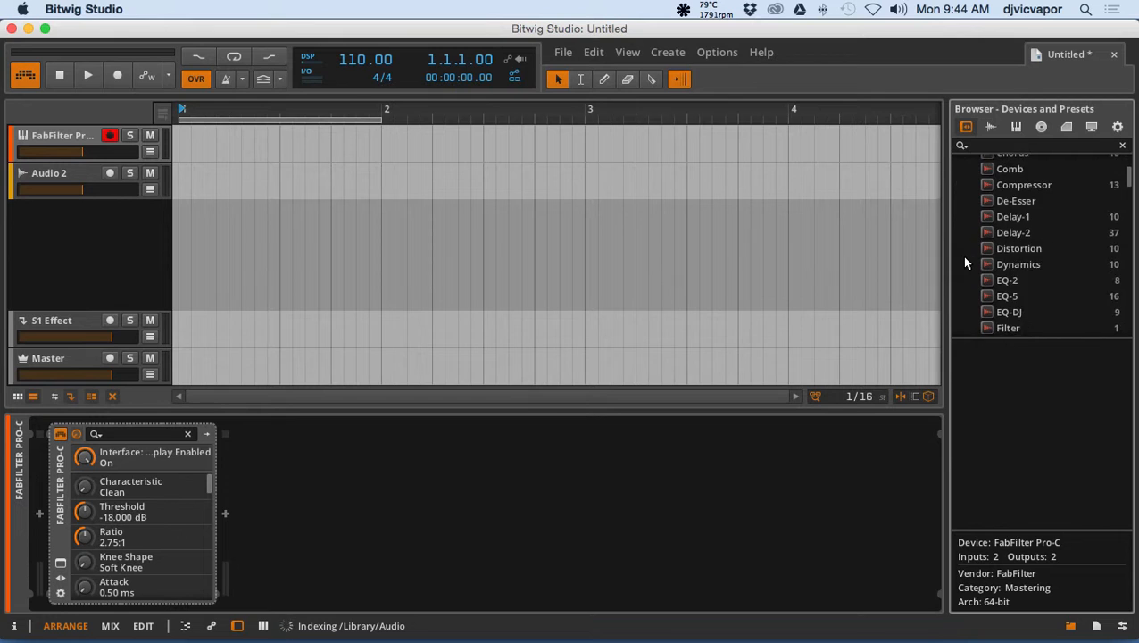
pyautogui.scroll(-3, 965, 261)
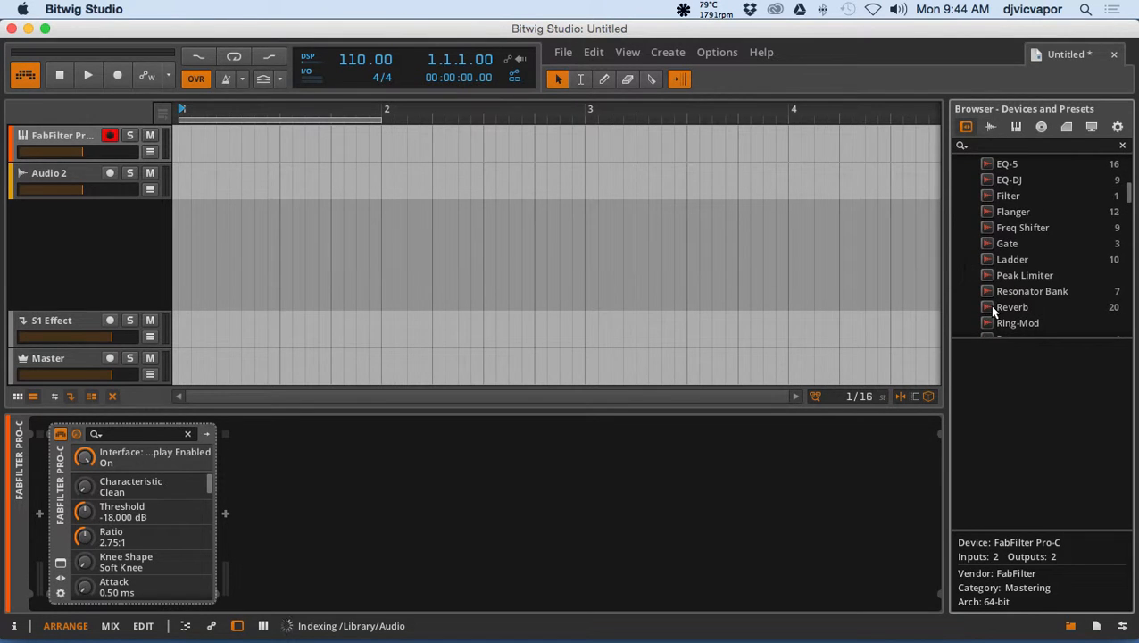
pyautogui.click(989, 304)
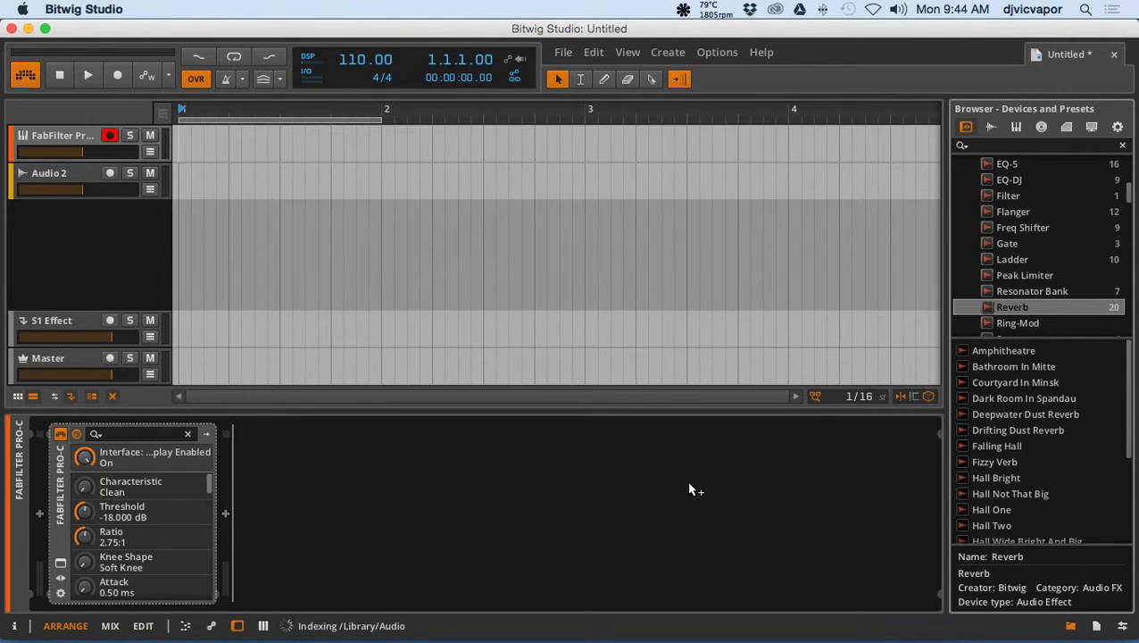
pyautogui.moveTo(690, 489); pyautogui.dragTo(690, 489)
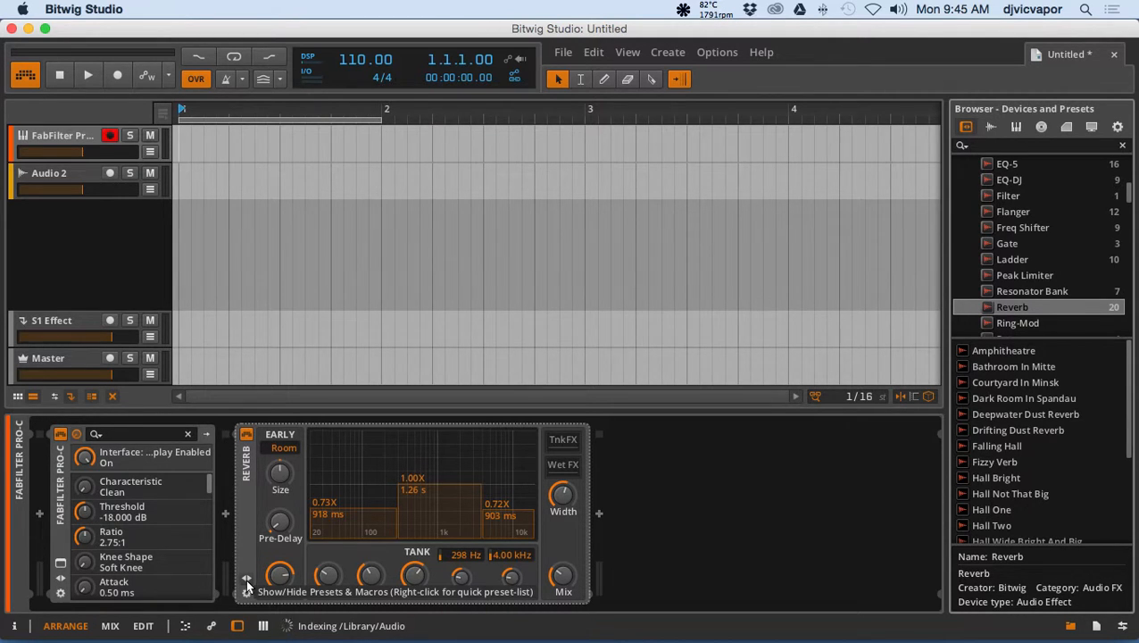
# Load the Fizzy Verb preset on the Reverb from its quick preset list.
pyautogui.moveTo(260, 593)
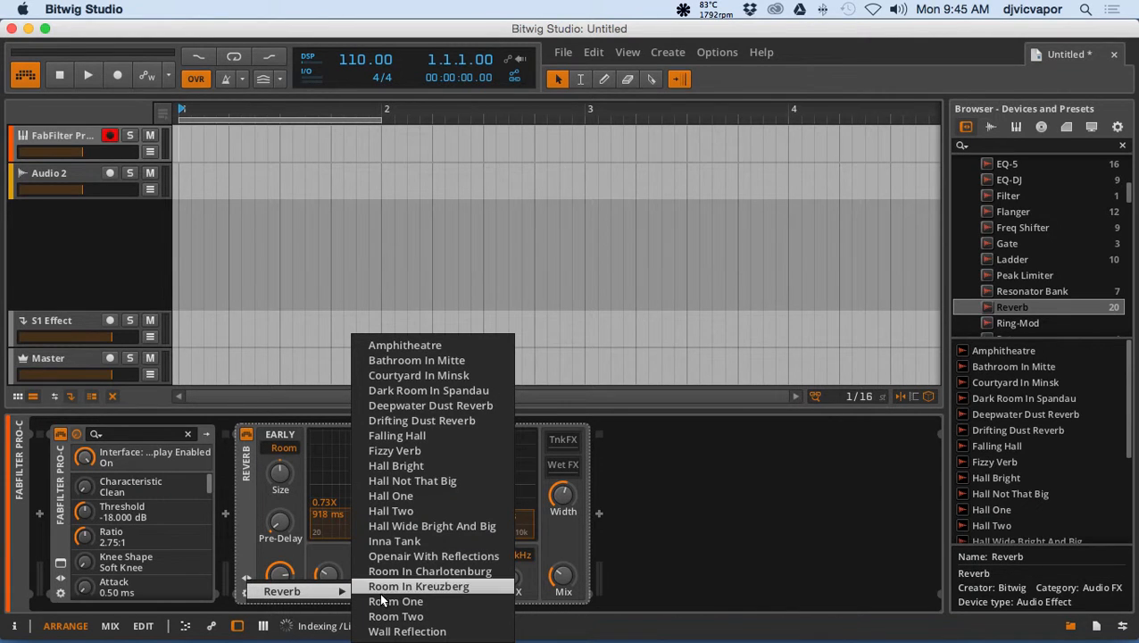
pyautogui.click(392, 453)
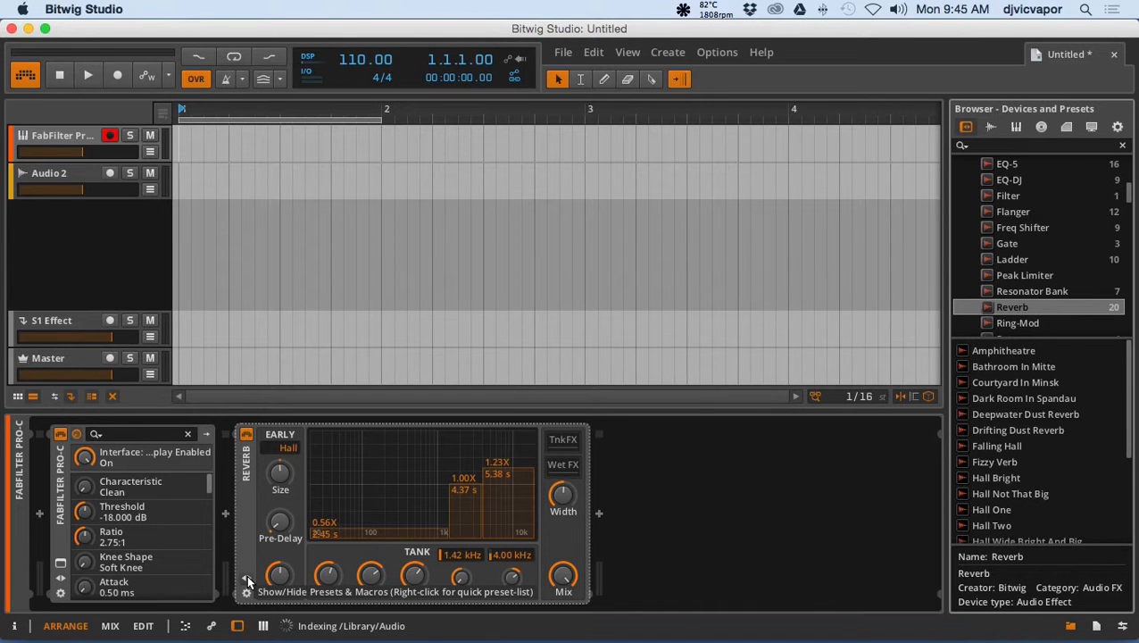
# Show the Reverb's presets and macros section and load the Courtyard In Minsk preset.
pyautogui.click(248, 580)
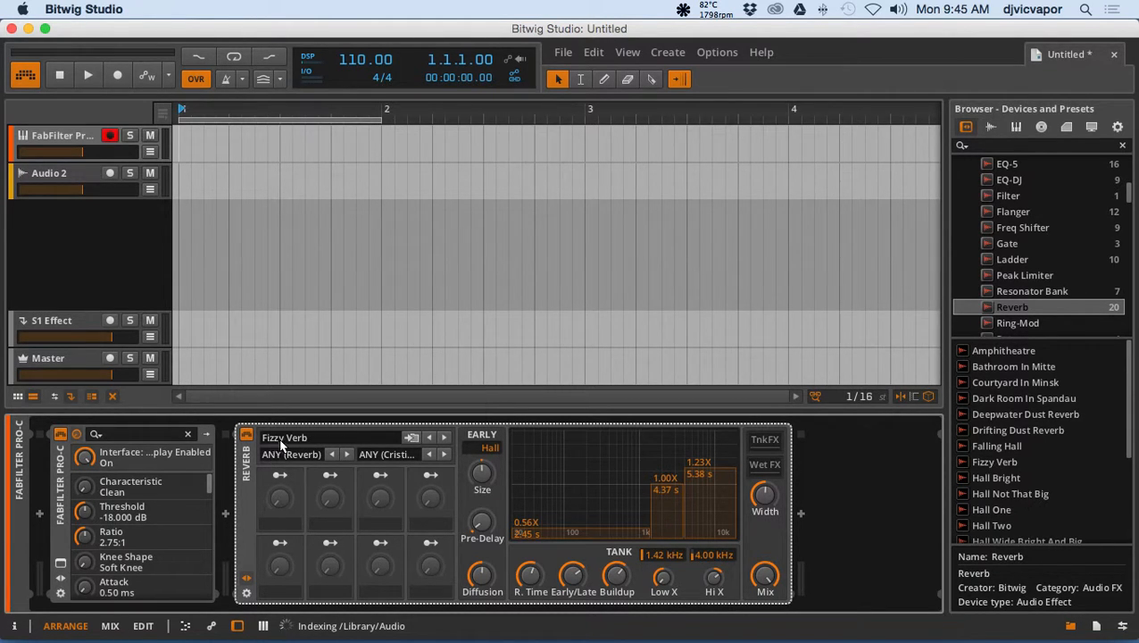
pyautogui.click(336, 439)
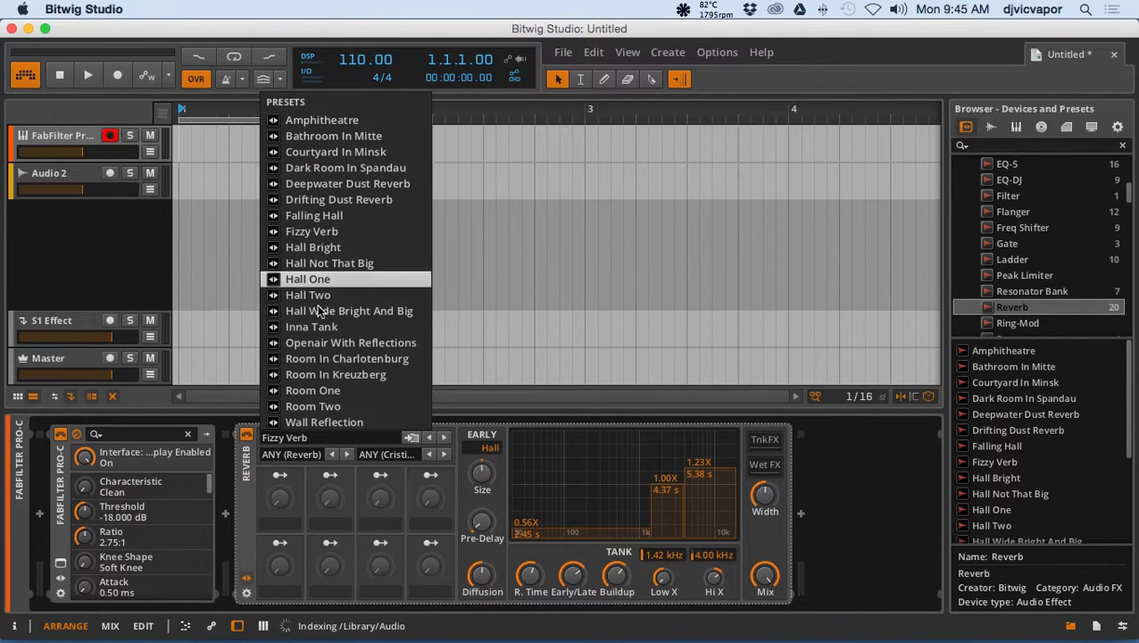
pyautogui.click(295, 153)
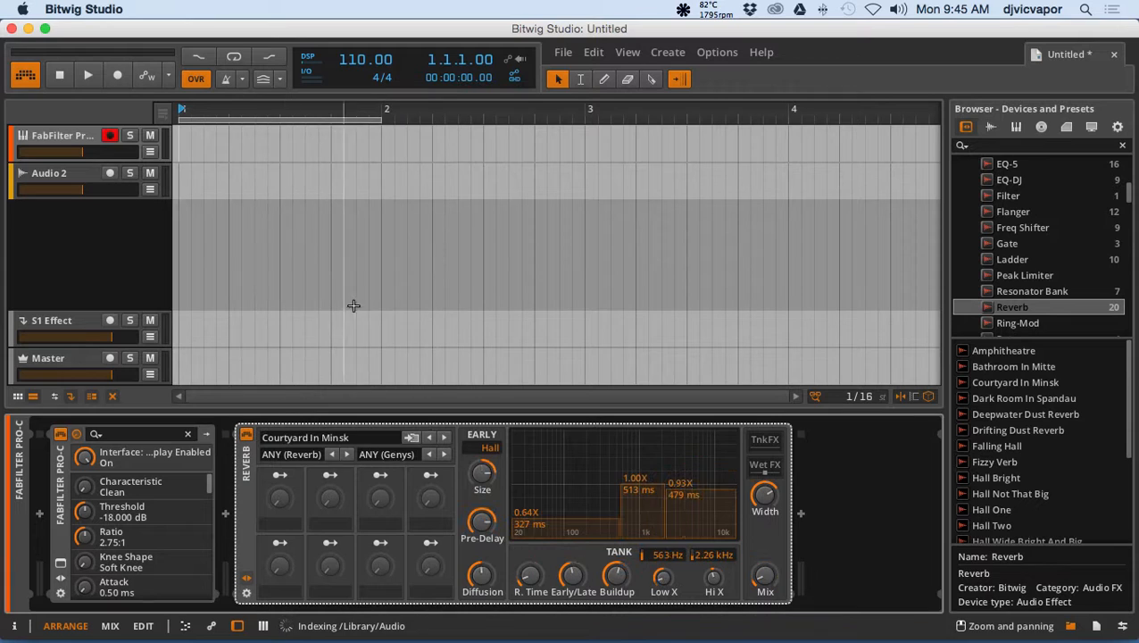
# Step through the Reverb's presets one by one up to Hall Not That Big.
pyautogui.click(444, 437)
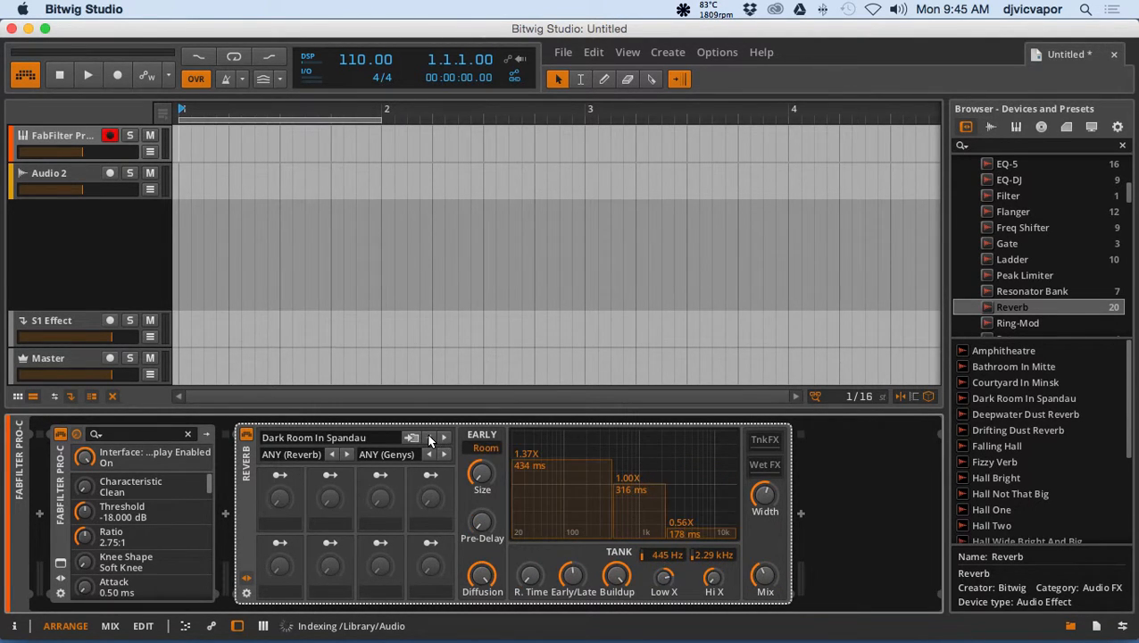
pyautogui.click(430, 437)
pyautogui.click(445, 438)
pyautogui.click(445, 437)
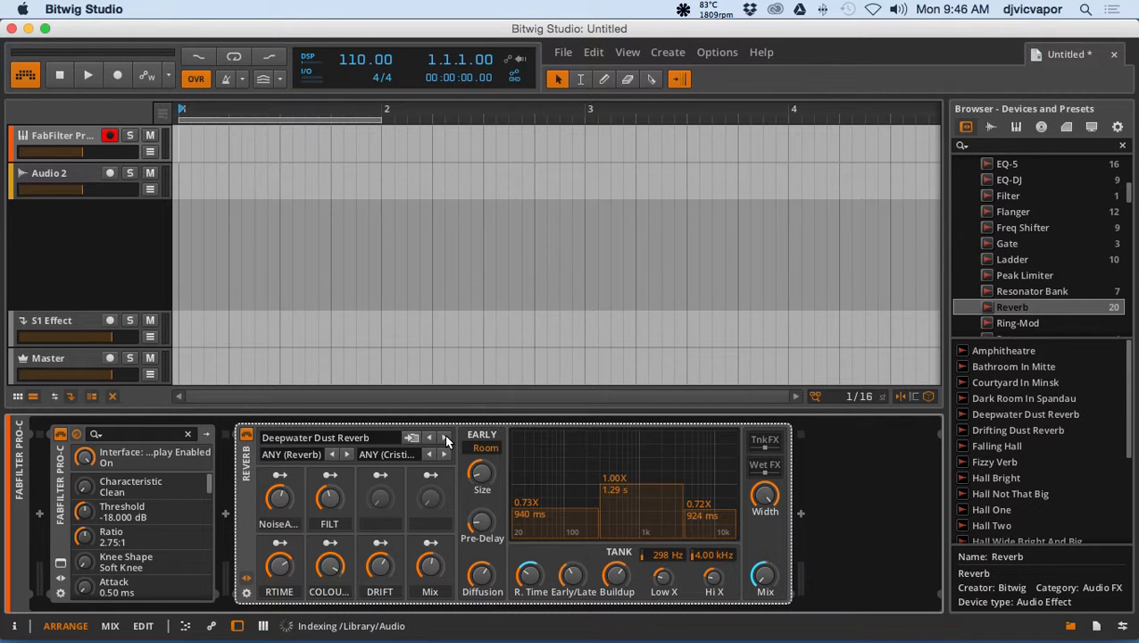
pyautogui.click(444, 437)
pyautogui.click(444, 437)
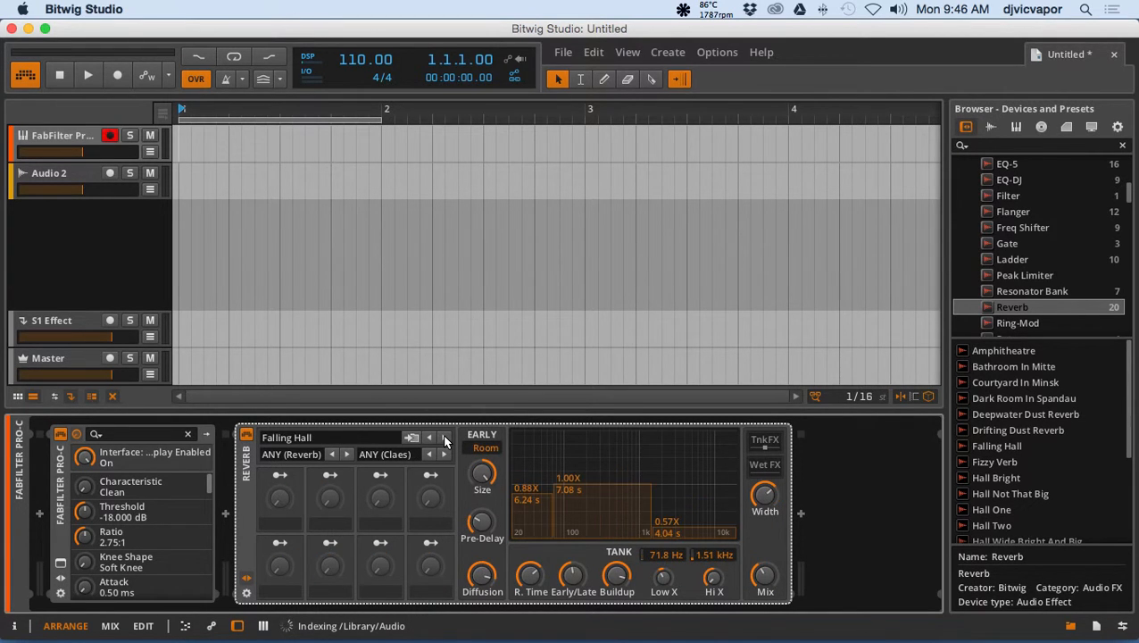
pyautogui.click(444, 437)
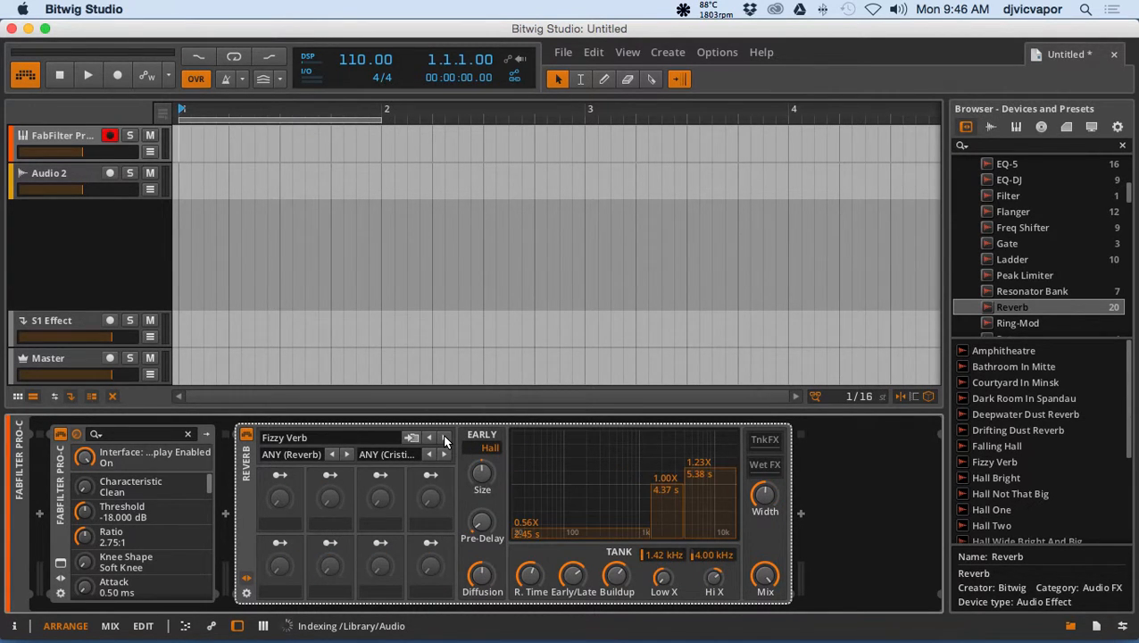
pyautogui.click(429, 438)
pyautogui.click(444, 438)
pyautogui.click(444, 438)
pyautogui.click(443, 438)
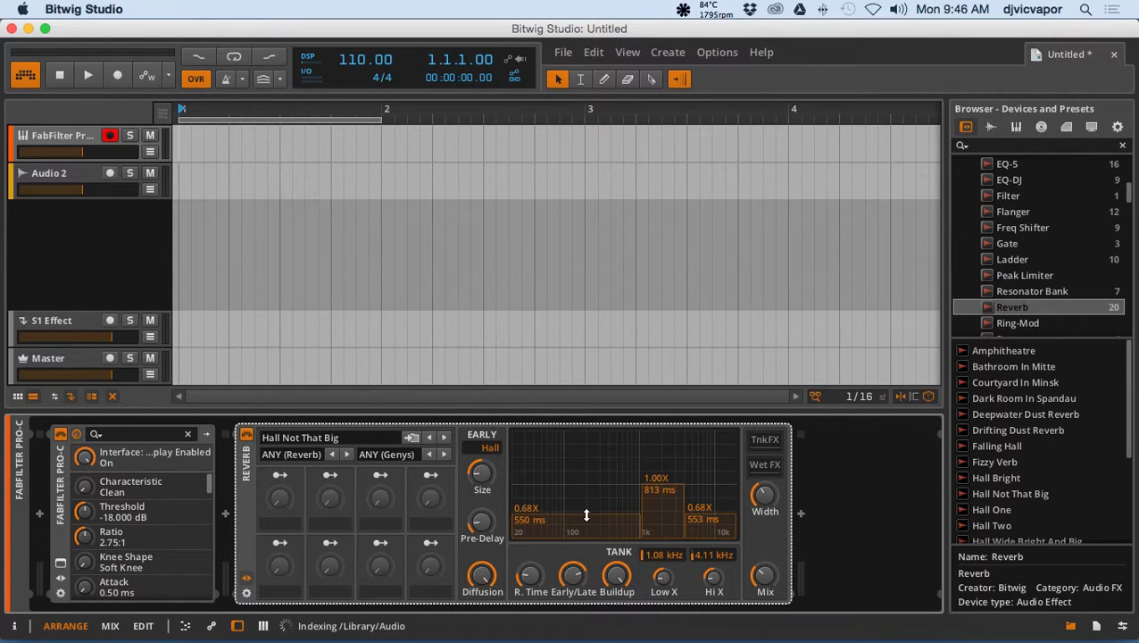
# Raise the Reverb tank's low band multiplier to about 0.84X and its high band multiplier to about 1.13X.
pyautogui.moveTo(583, 510); pyautogui.dragTo(586, 478)
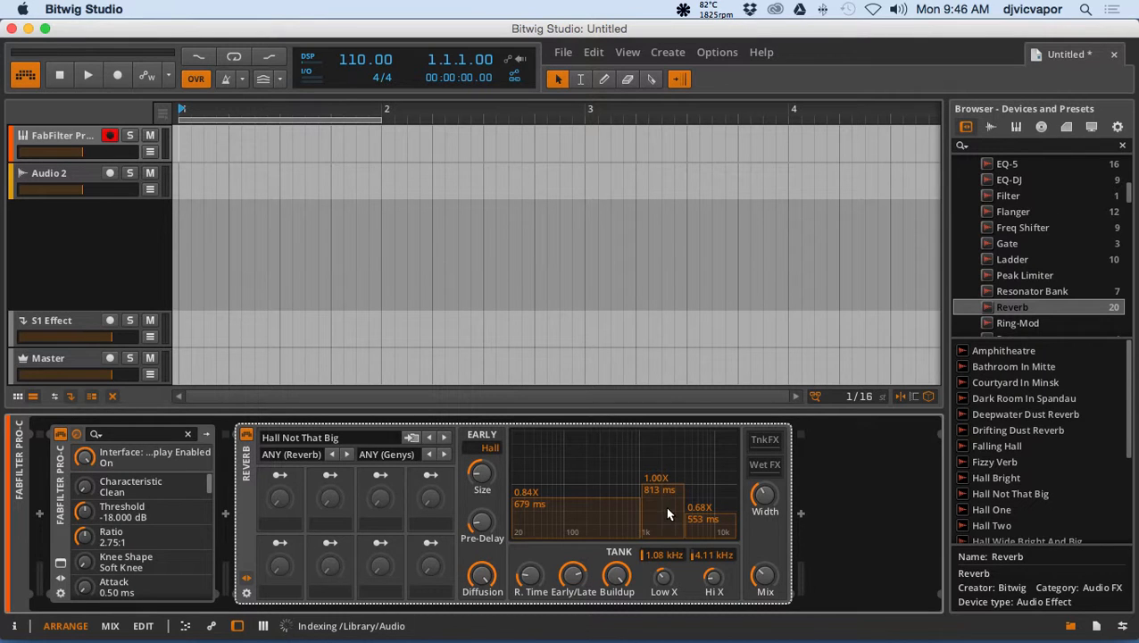
pyautogui.moveTo(711, 505); pyautogui.dragTo(700, 427)
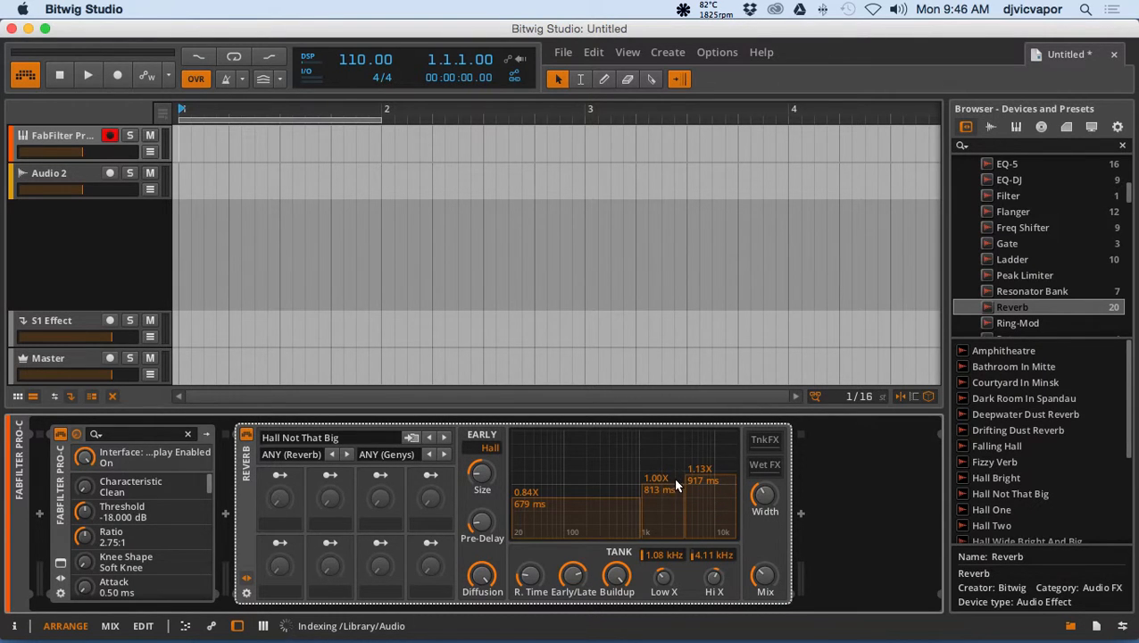
# Switch the Reverb to the Hall One preset.
pyautogui.click(353, 437)
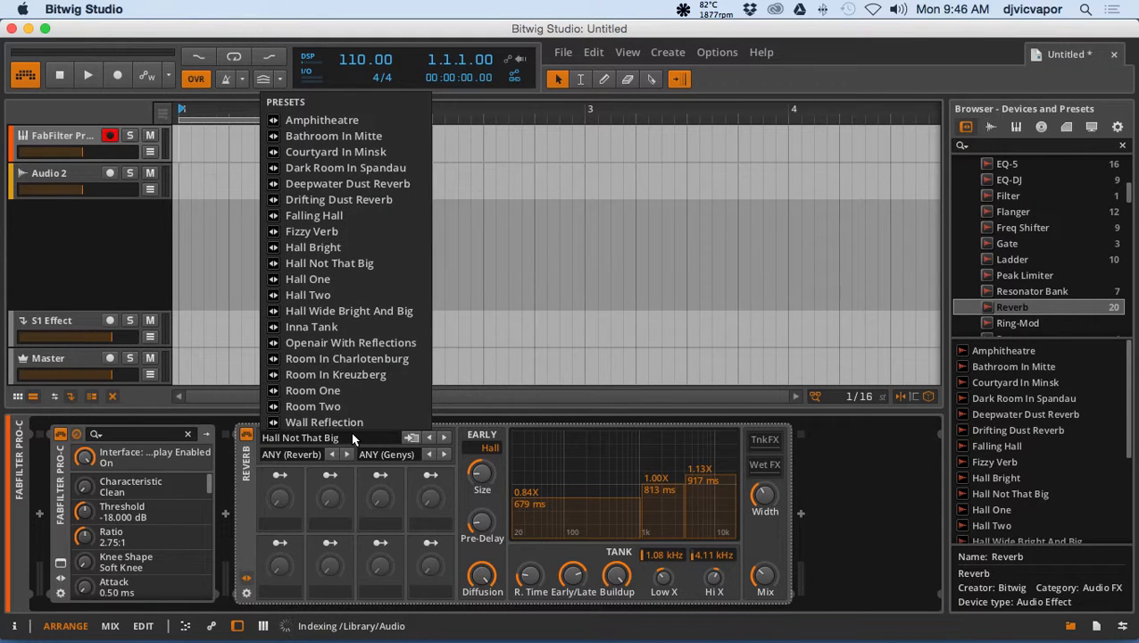
pyautogui.click(443, 437)
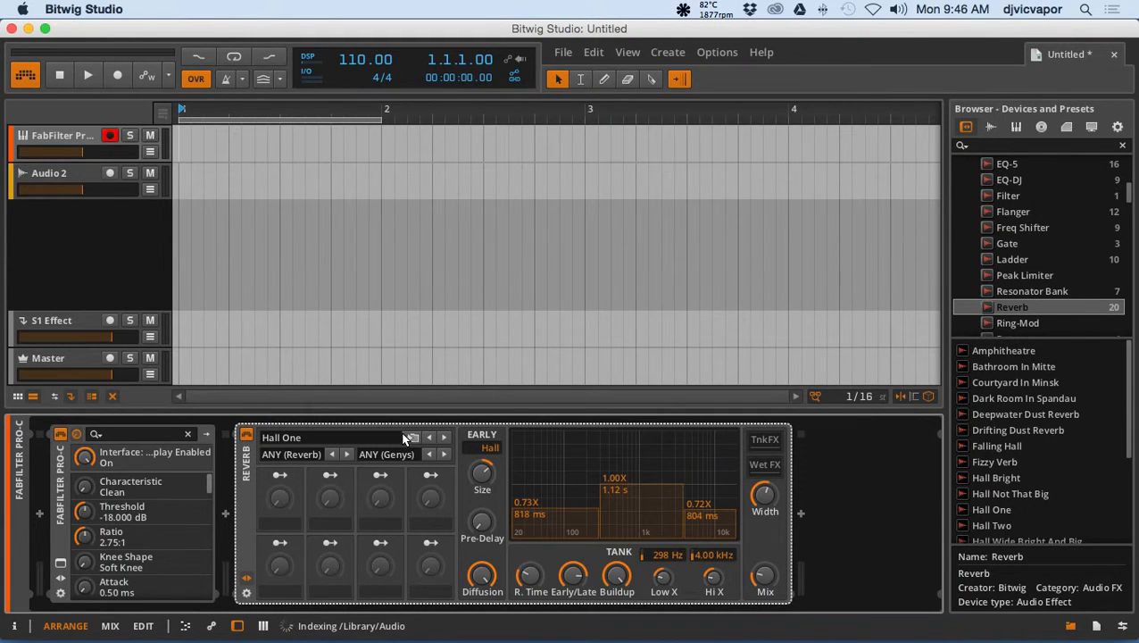
pyautogui.click(428, 437)
pyautogui.click(441, 438)
# Examine the name, creator, category and tag fields for saving the Hall One preset to the library, without saving it.
pyautogui.click(411, 438)
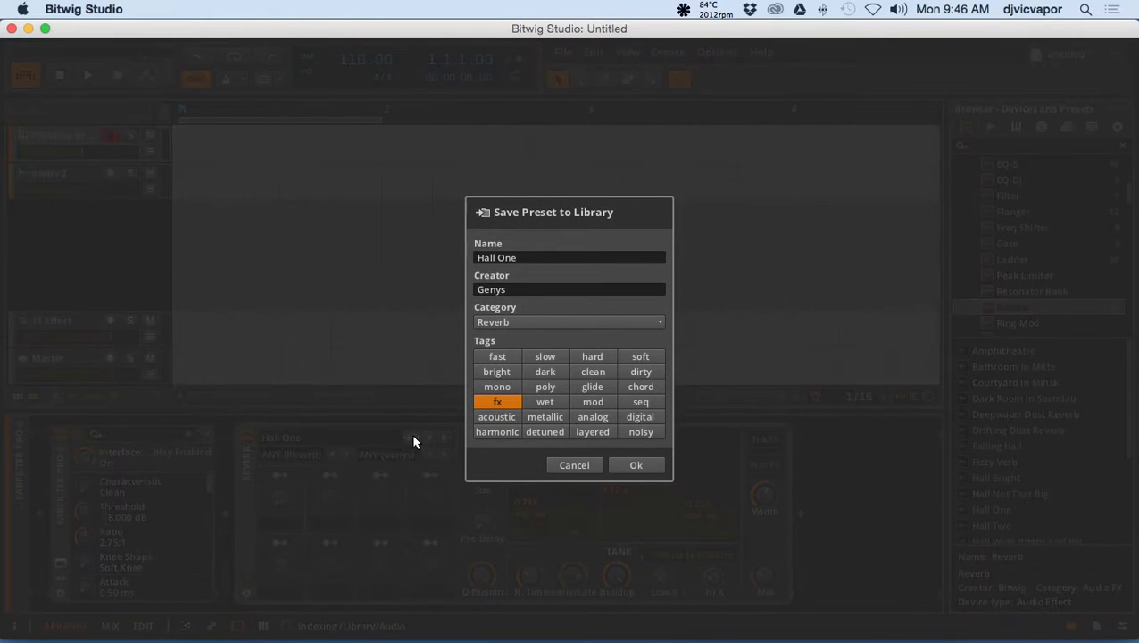
pyautogui.click(577, 464)
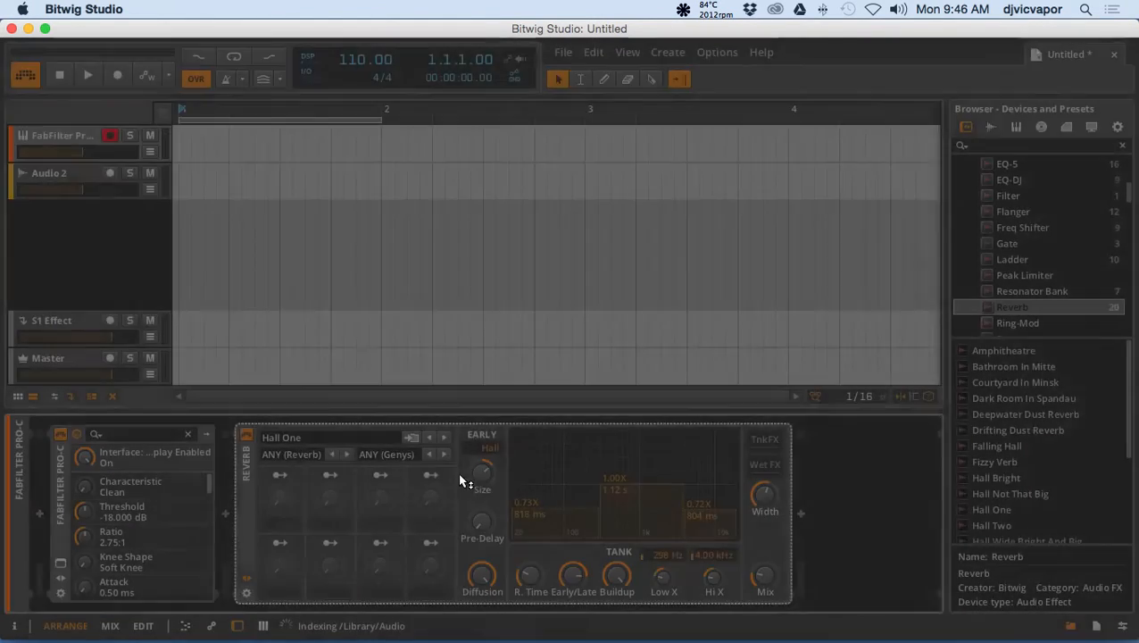
pyautogui.click(411, 437)
pyautogui.click(548, 257)
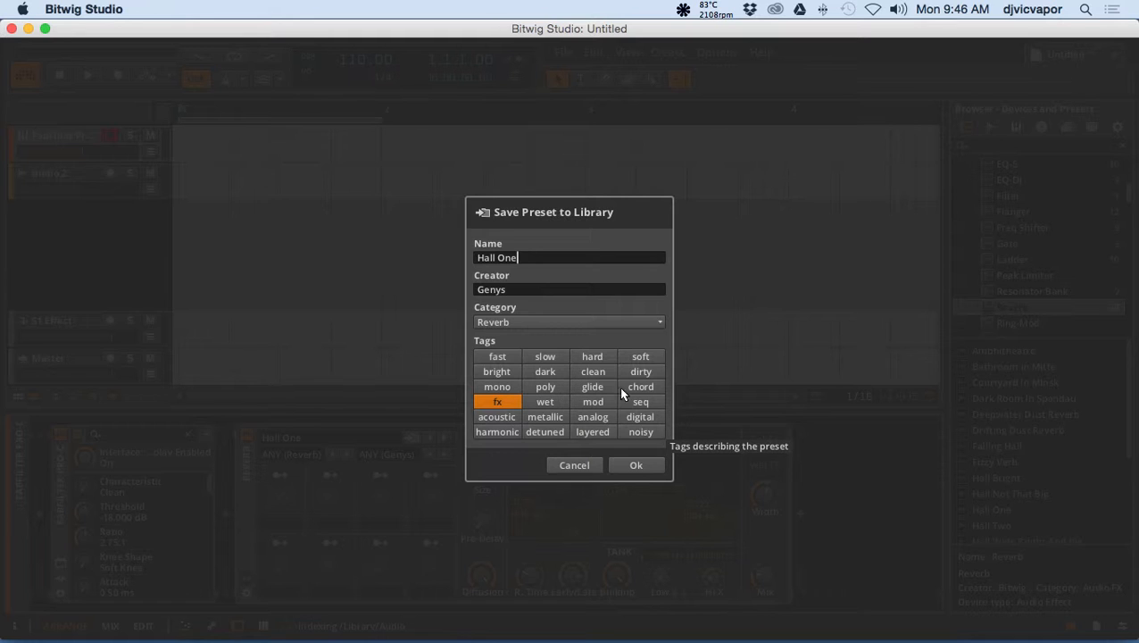
pyautogui.click(592, 465)
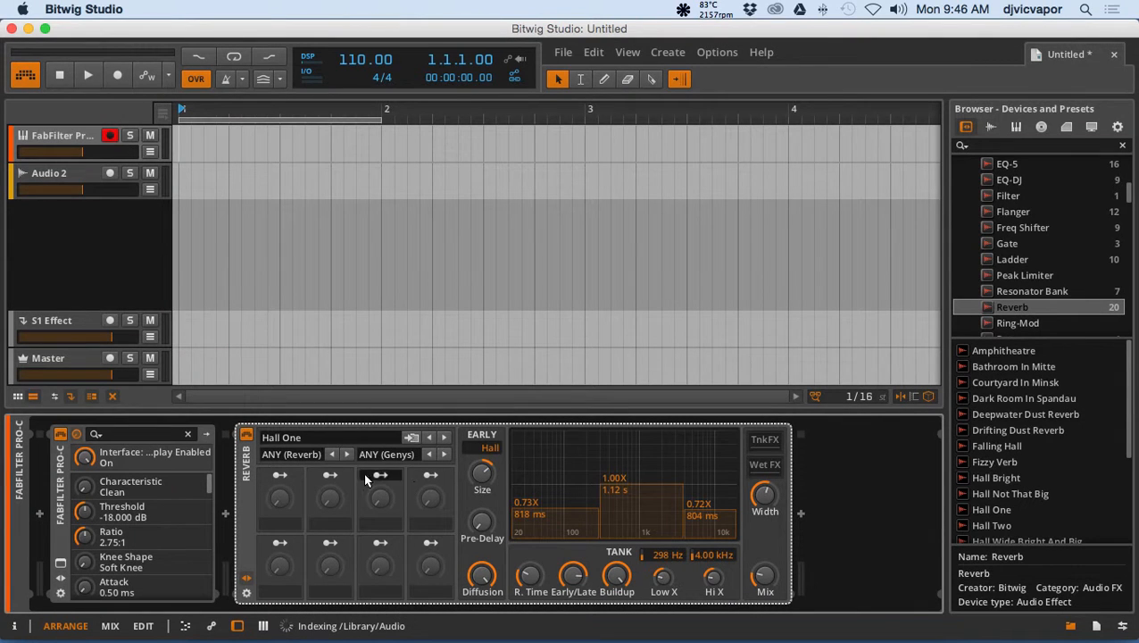
# Filter the Reverb device's presets by the Reverb category and review the resulting preset list.
pyautogui.click(285, 455)
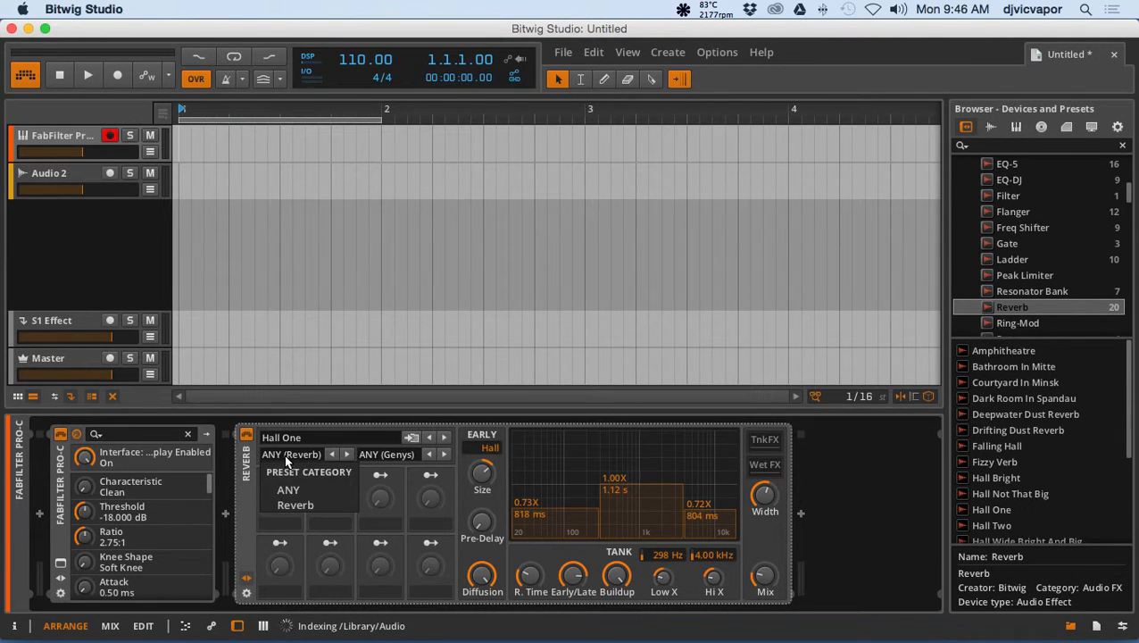
pyautogui.click(310, 505)
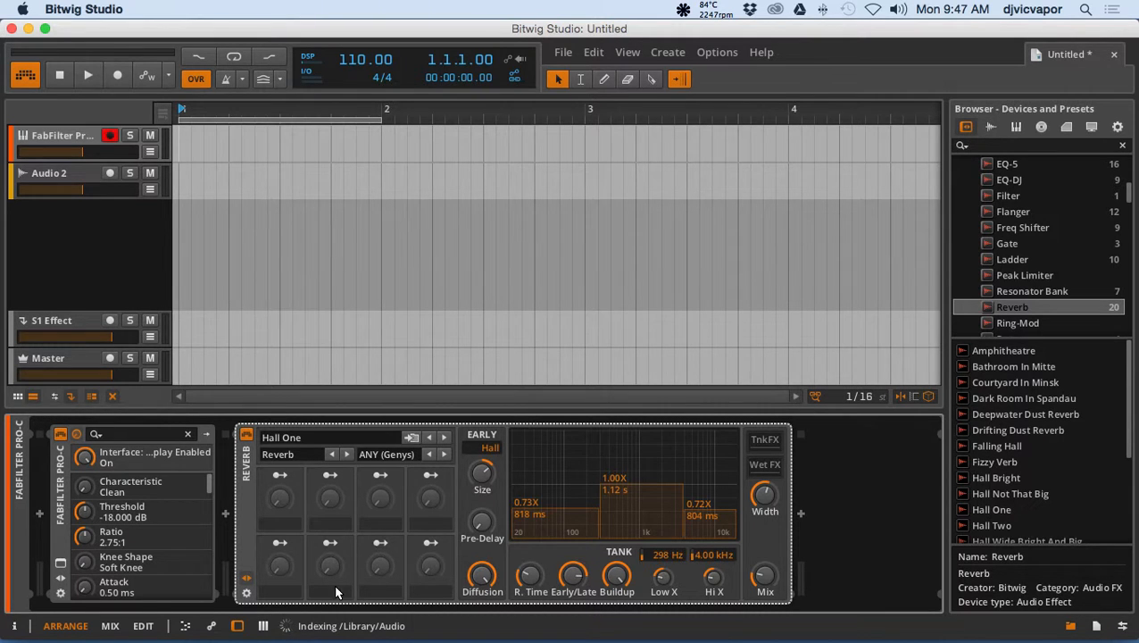
pyautogui.click(327, 439)
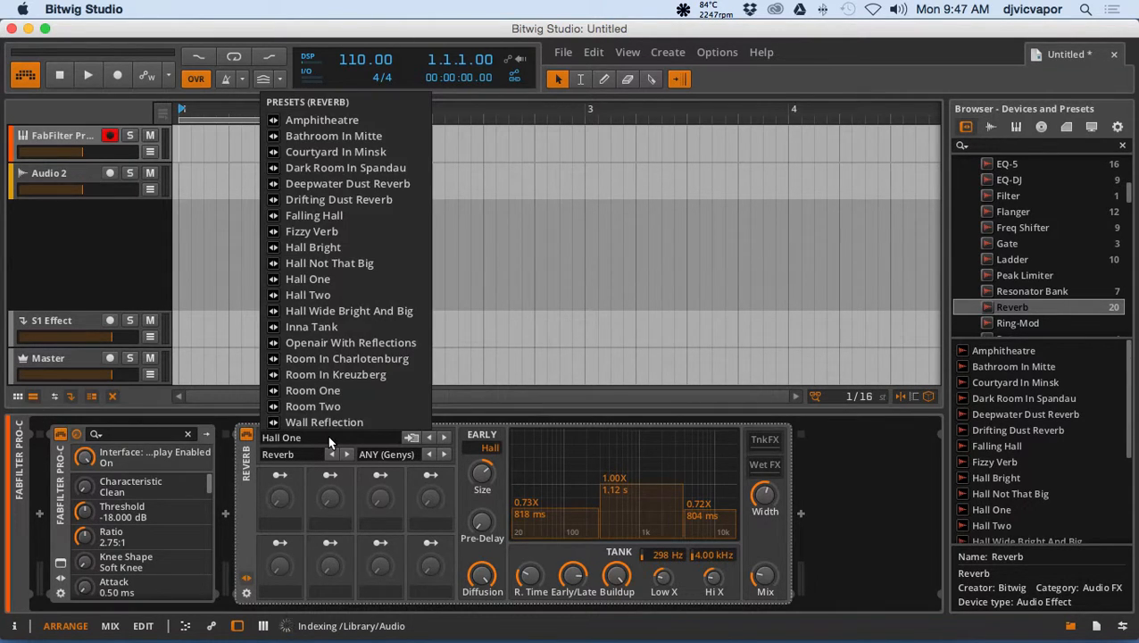
pyautogui.click(327, 436)
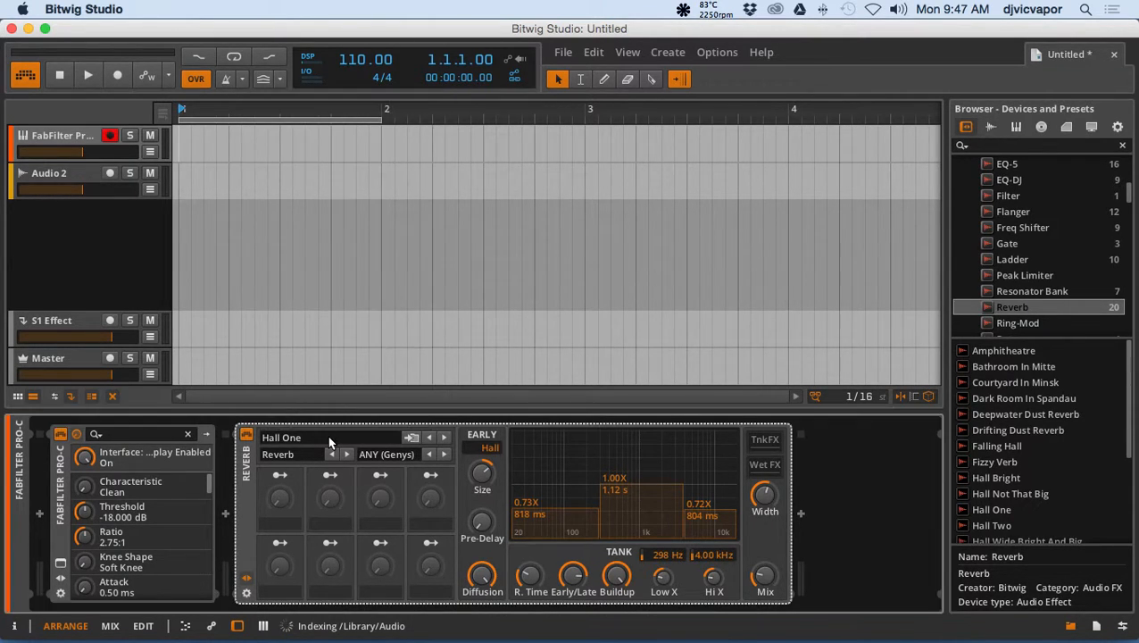
# Hide the Reverb's presets and macros section and show the one of FabFilter Pro-C.
pyautogui.click(248, 593)
pyautogui.click(248, 581)
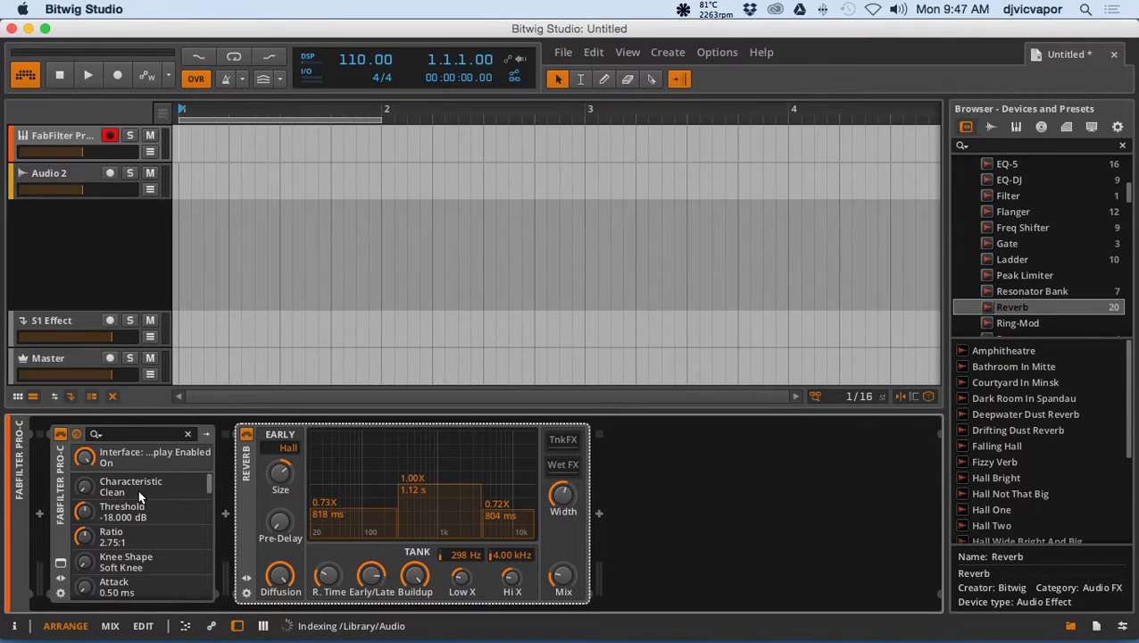
pyautogui.click(61, 578)
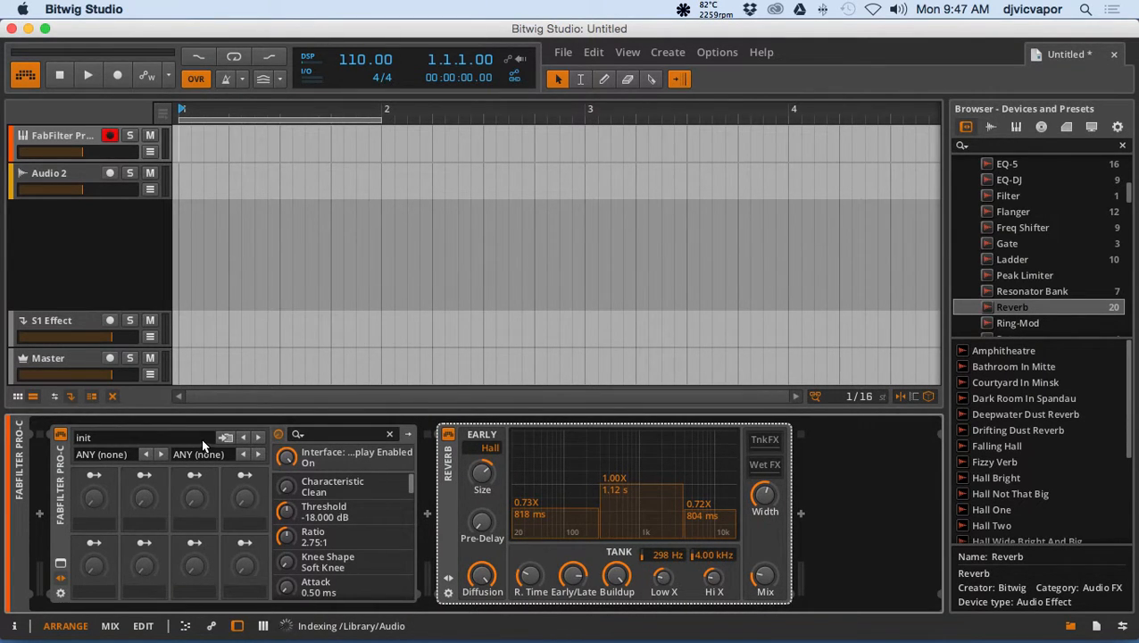
# Open the FabFilter Pro-C plugin window, examine its built-in preset categories, and close the window.
pyautogui.click(60, 563)
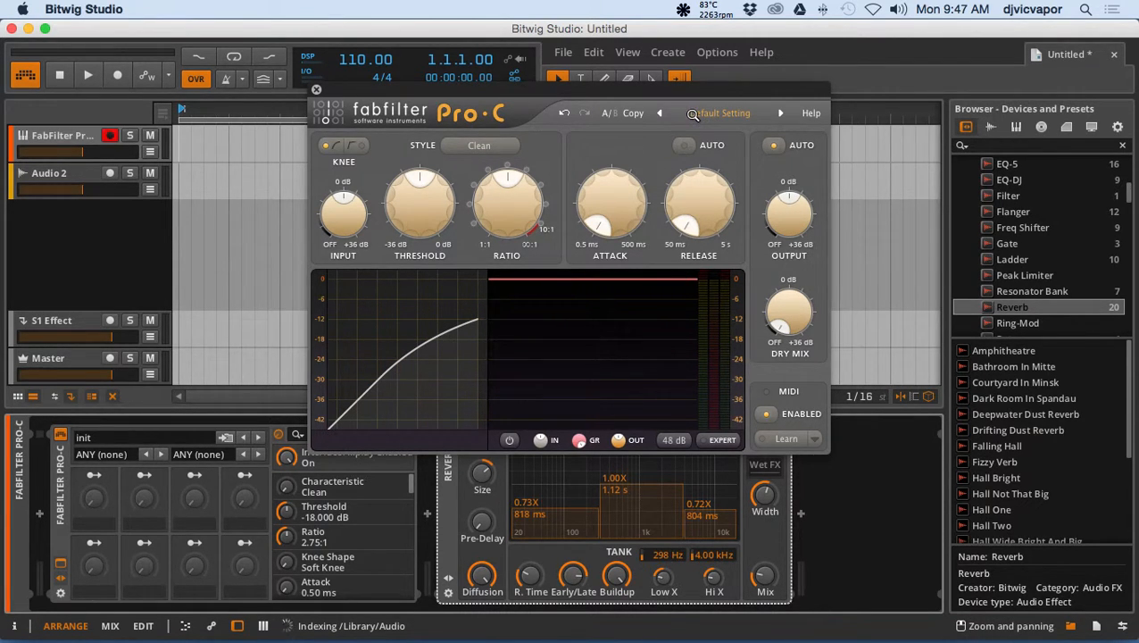
pyautogui.click(691, 113)
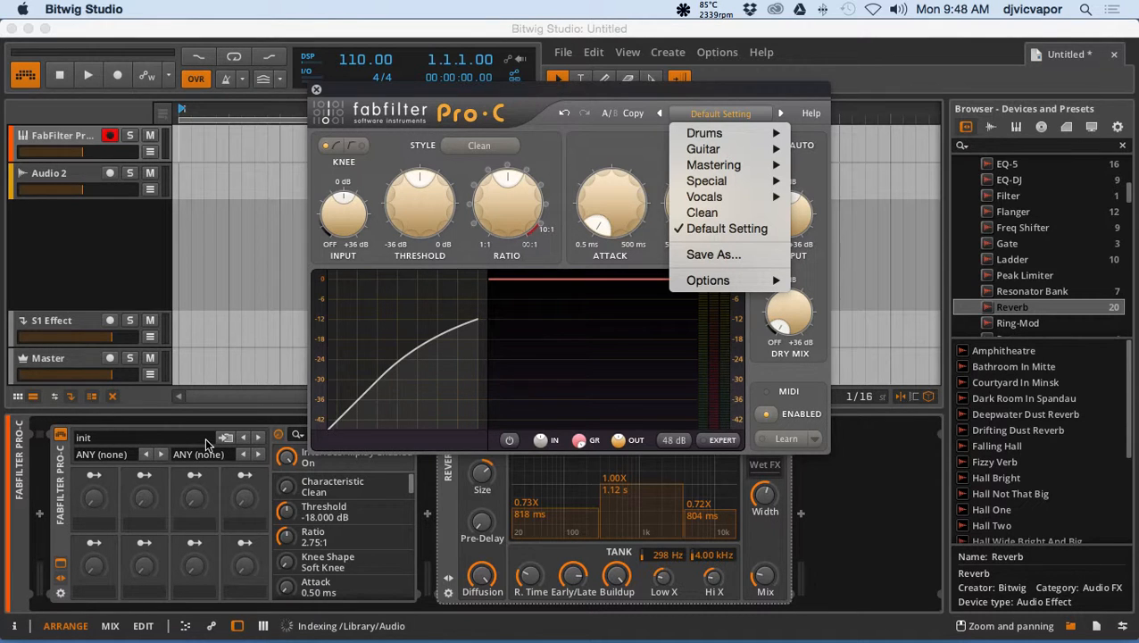
pyautogui.click(319, 93)
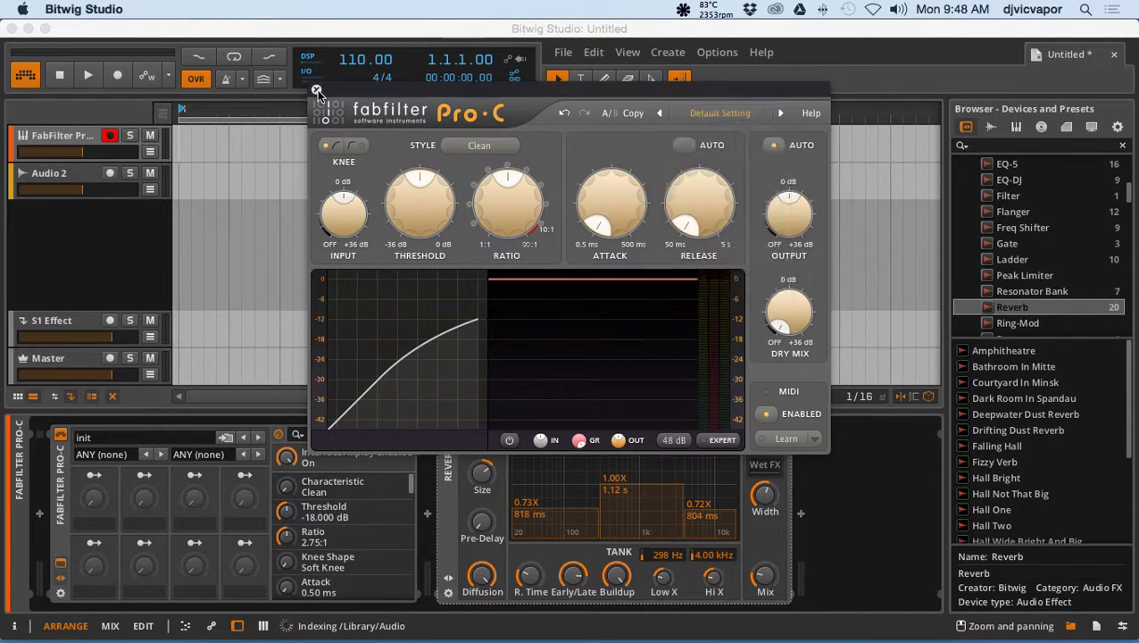
pyautogui.click(318, 92)
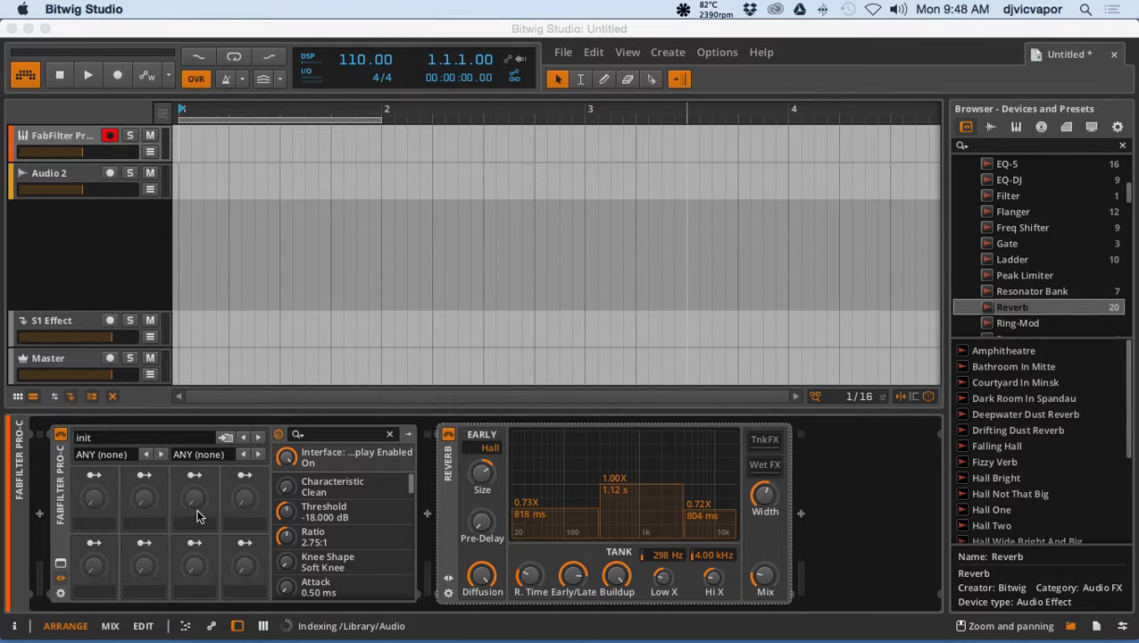
# Check FabFilter Pro-C's preset list in the device and its save-to-library fields, without saving a preset.
pyautogui.click(145, 440)
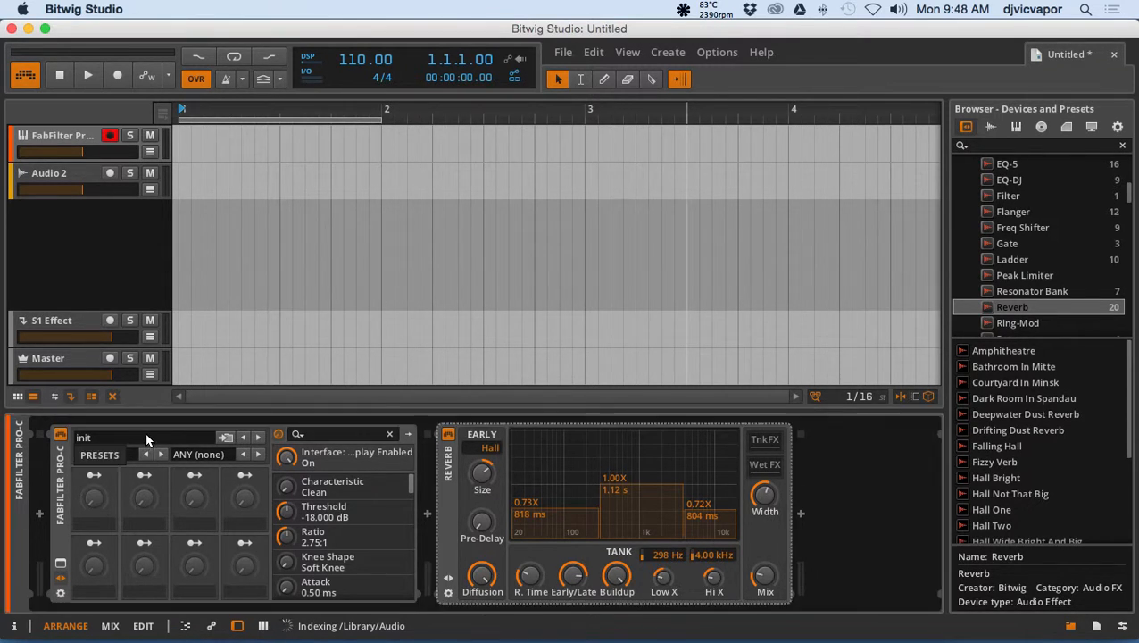
pyautogui.click(226, 439)
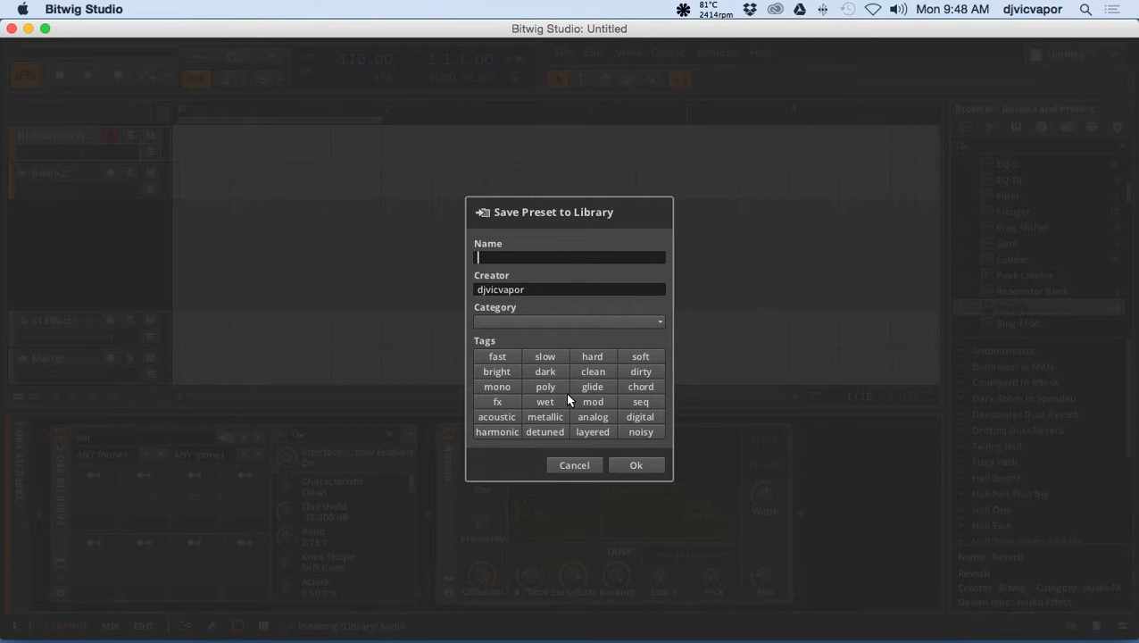
pyautogui.click(574, 464)
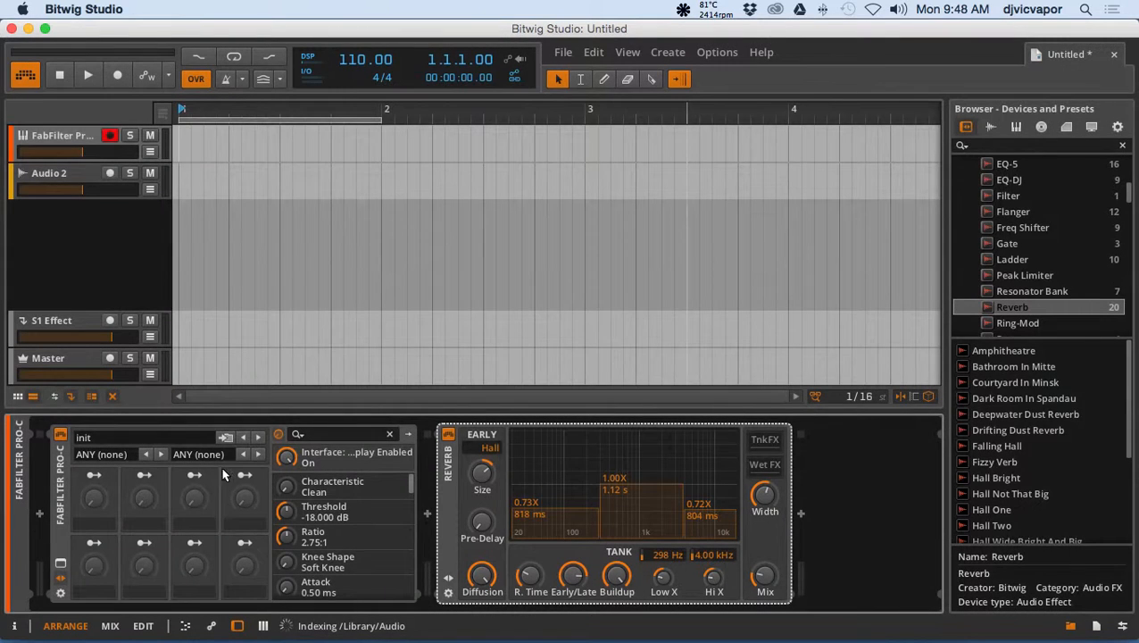
# Check the preset category options of FabFilter Pro-C and hide its presets and macros section.
pyautogui.click(82, 453)
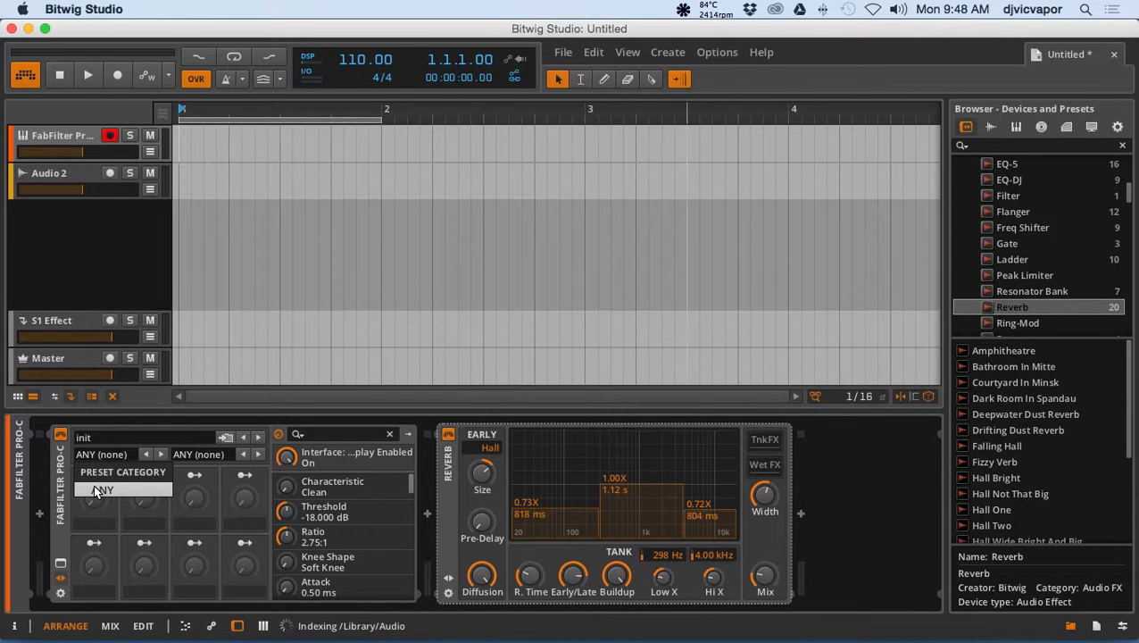
pyautogui.click(133, 454)
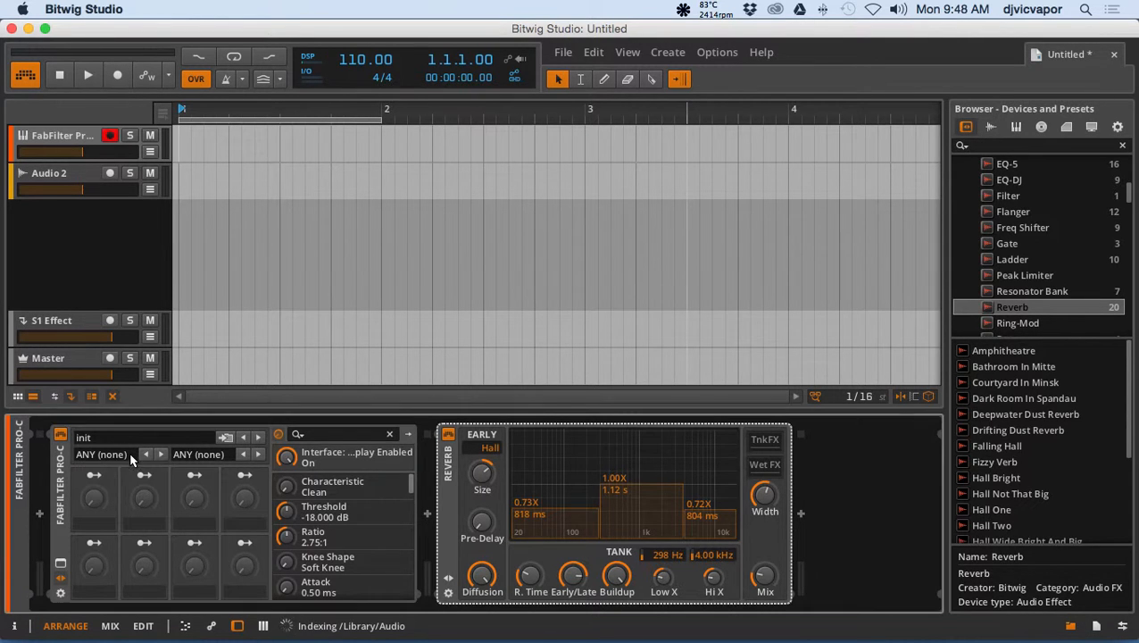
pyautogui.click(61, 563)
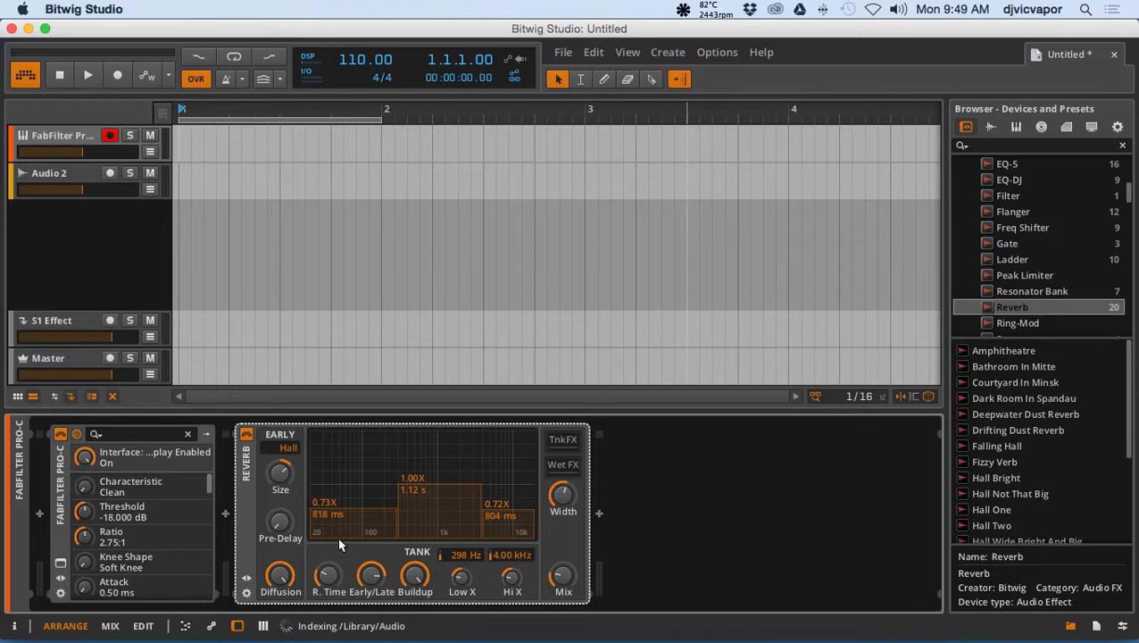